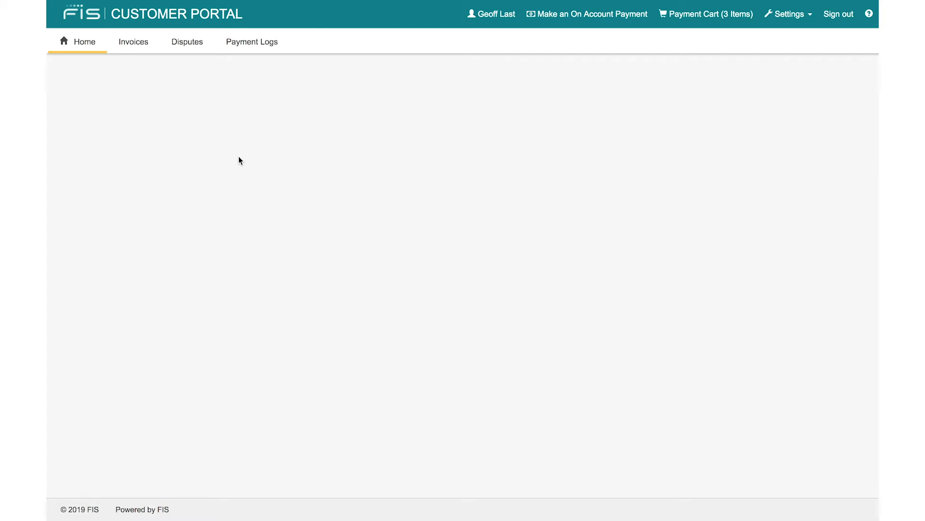
Step: Open the Invoices page listing 133 open CAD invoices with account summary totals
left_click(139, 42)
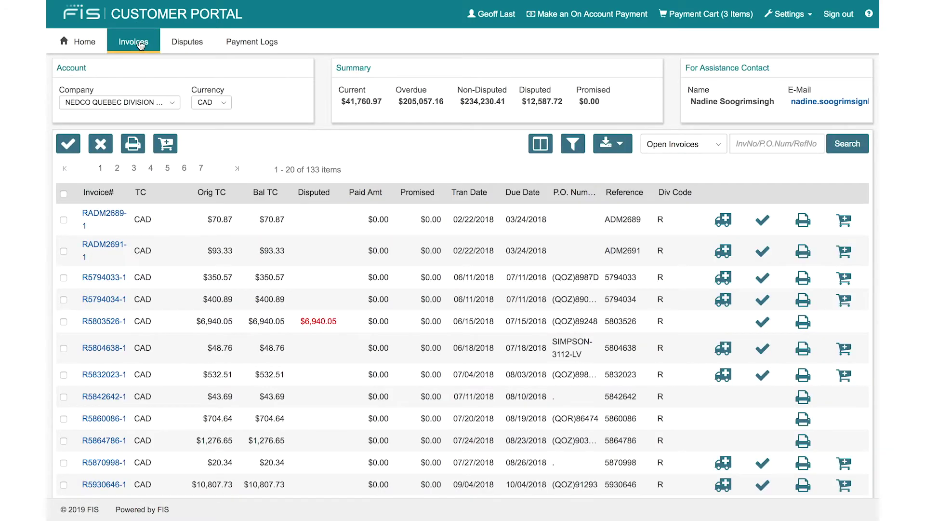
Step: Check the two companies in the Company dropdown, keeping NEDCO QUEBEC DIVISION selected
left_click(148, 103)
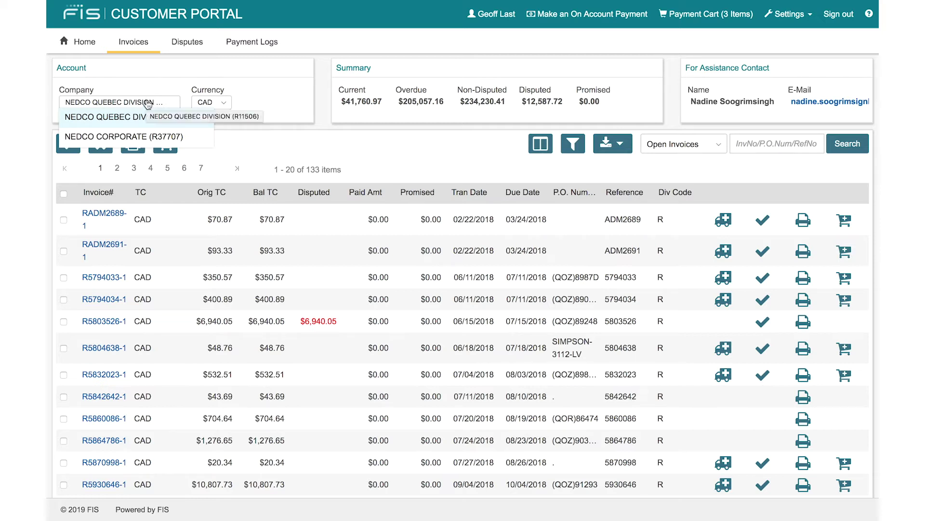
left_click(147, 103)
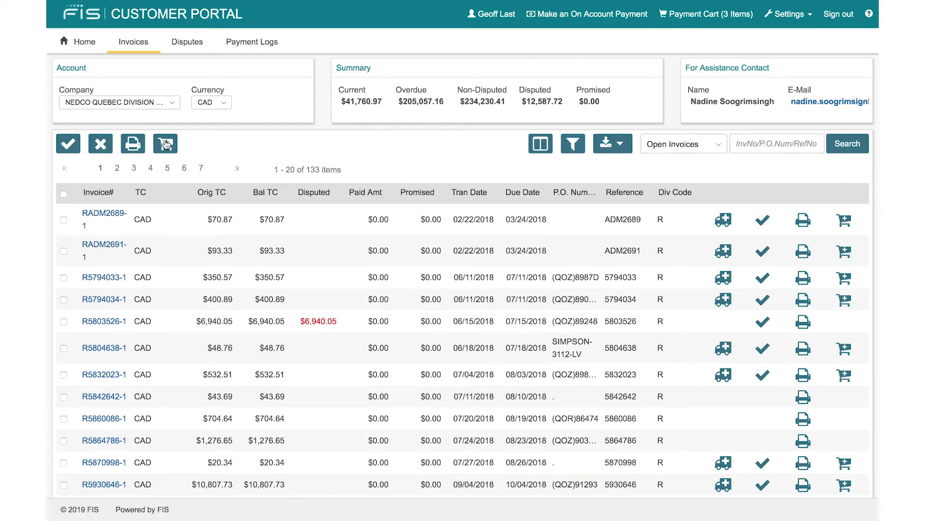
left_click(541, 144)
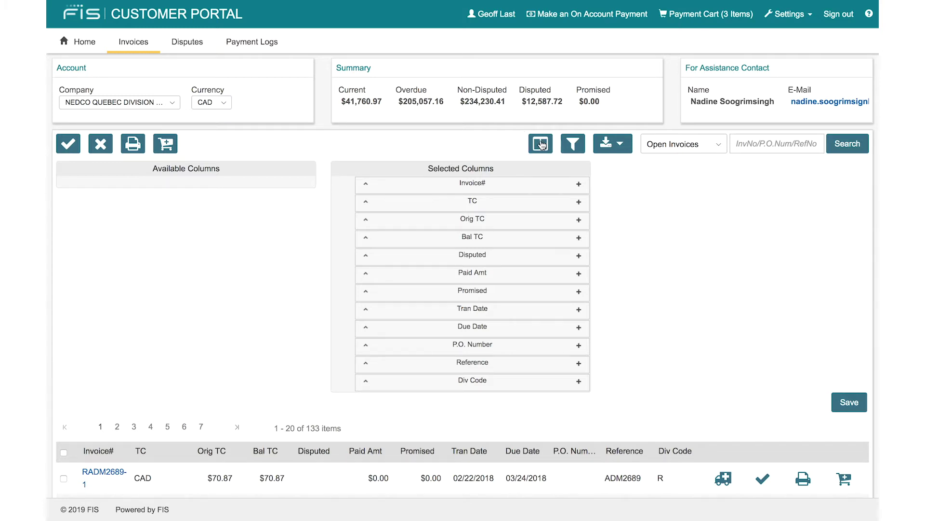
left_click(541, 144)
left_click(574, 145)
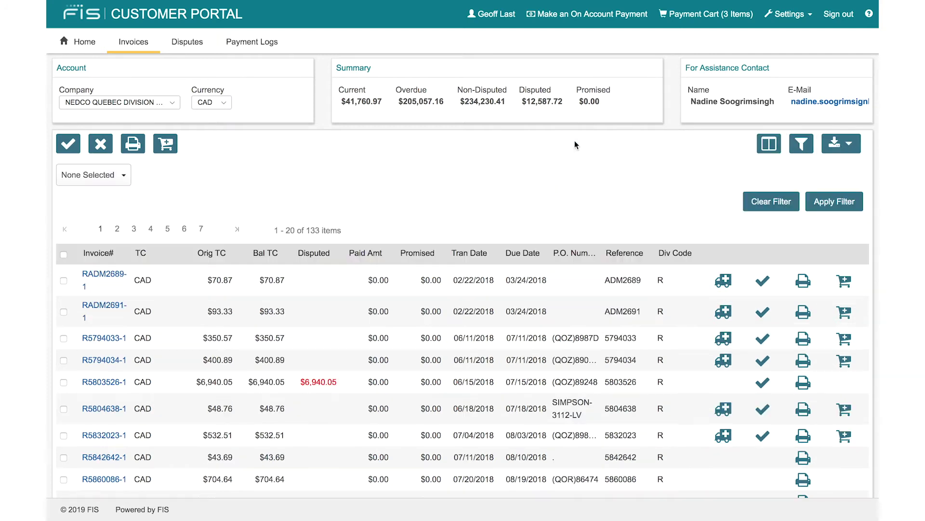
left_click(107, 177)
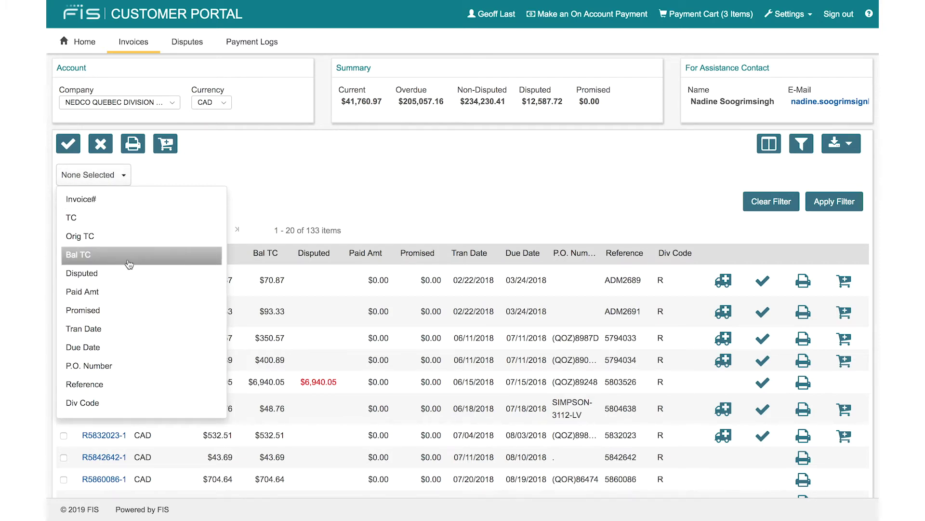
left_click(369, 193)
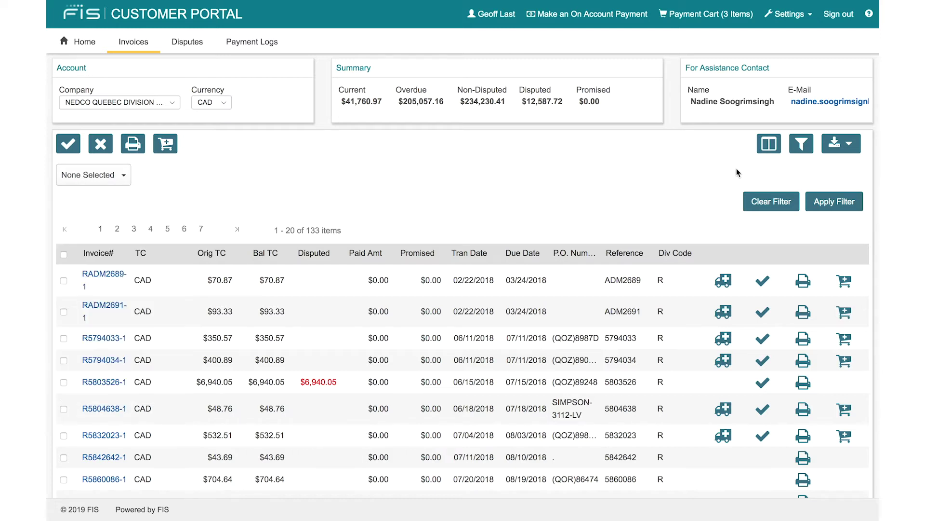
left_click(776, 197)
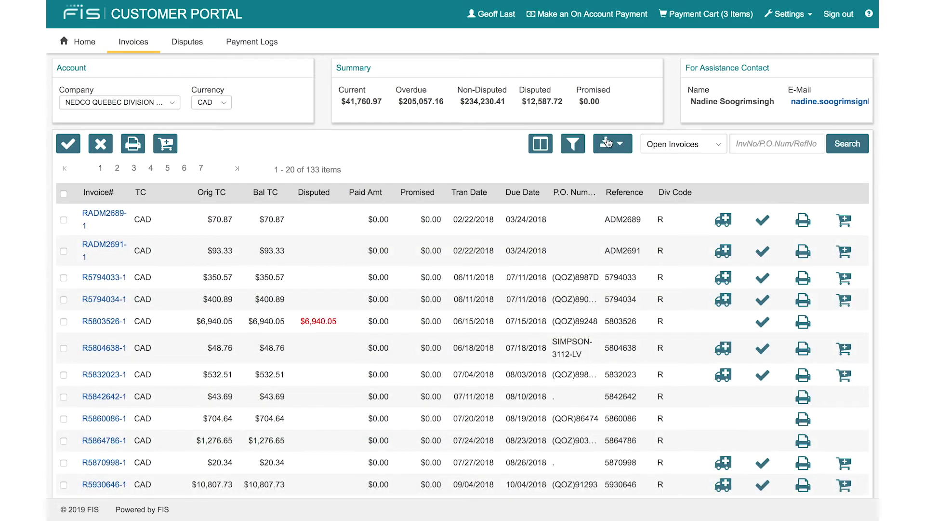
Step: Tick invoices RADM2689-1 and RADM2691-1 and export all invoices as an Excel file
left_click(623, 145)
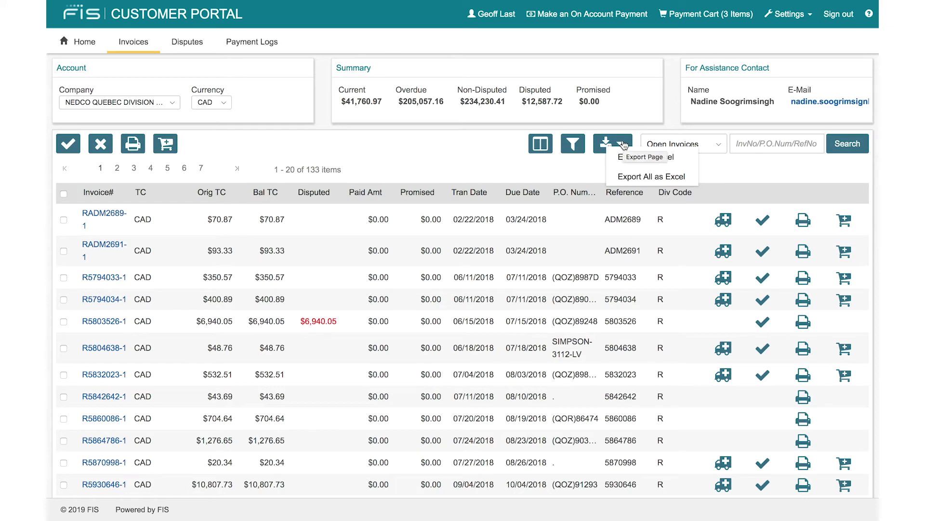
left_click(638, 156)
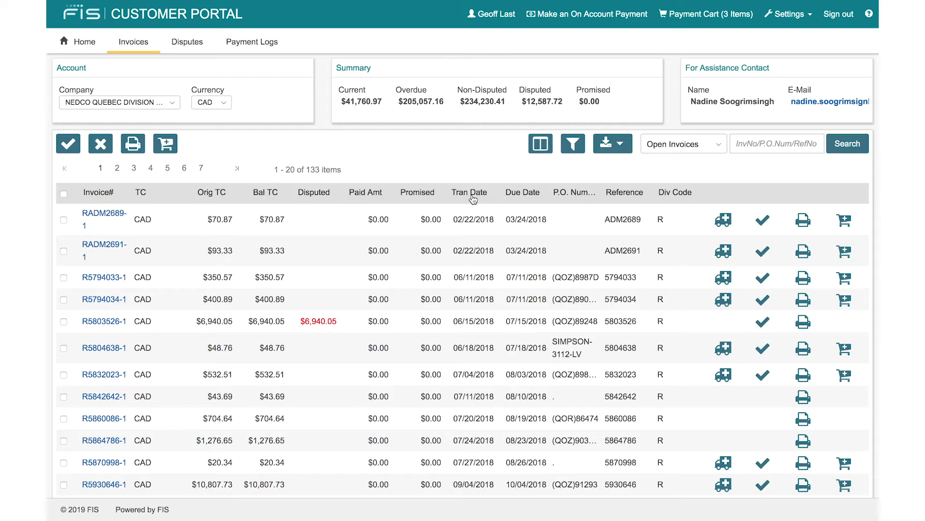
left_click(63, 220)
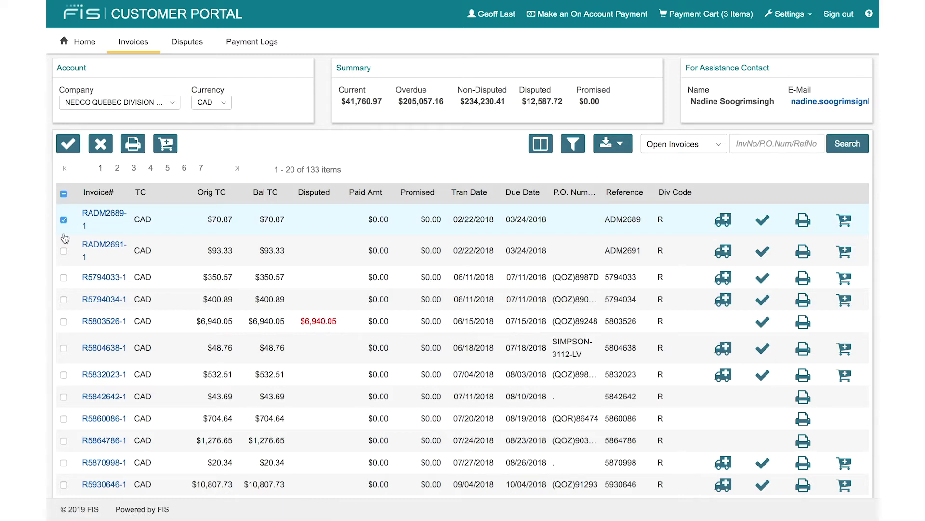
left_click(63, 251)
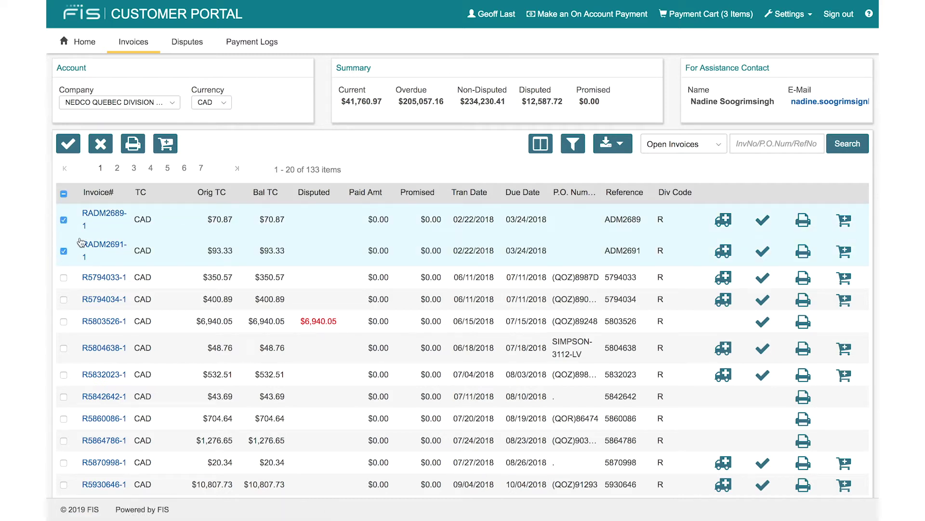
left_click(618, 146)
left_click(620, 147)
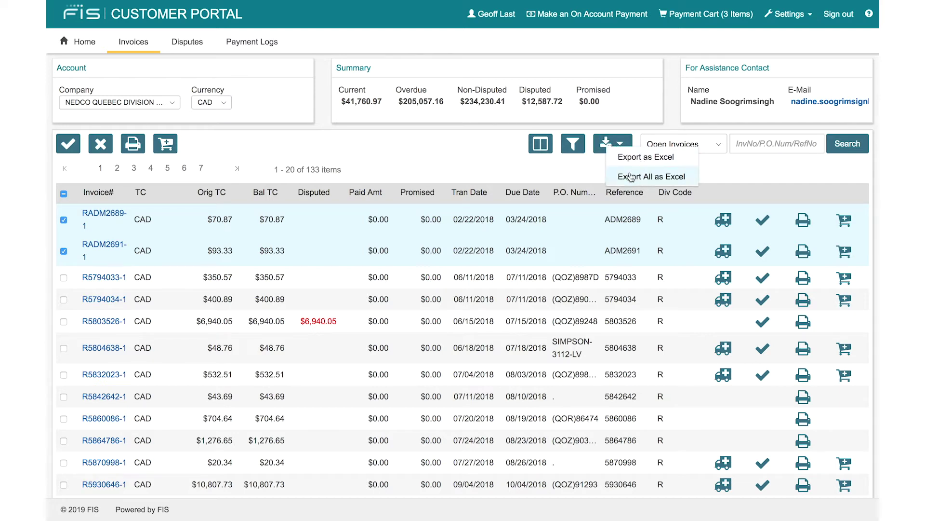
left_click(631, 177)
Step: Try the open/closed status filter, search box and select-all, then view invoice RADM2689-1's details
left_click(716, 151)
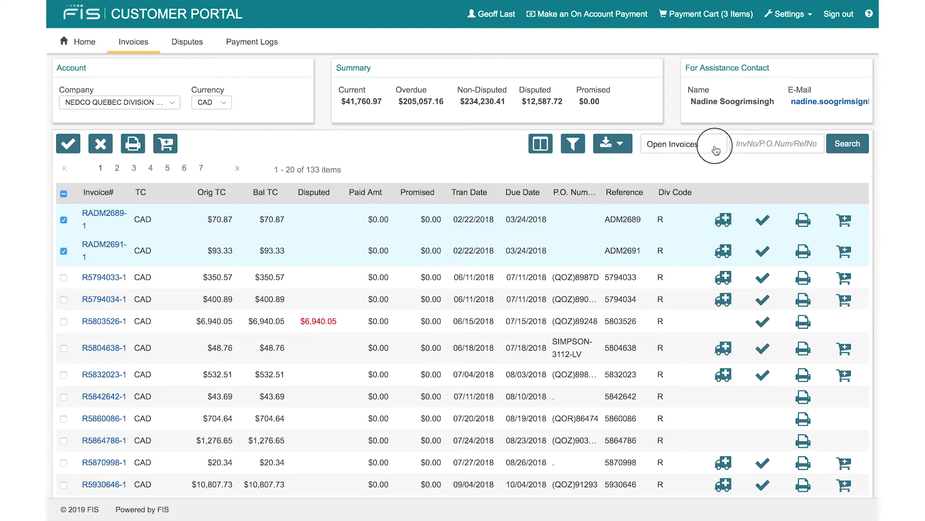
left_click(777, 147)
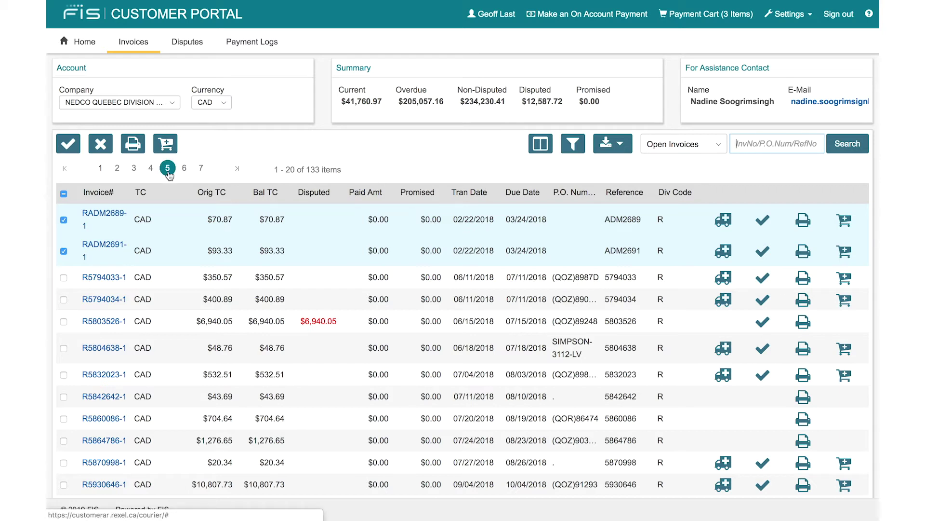
left_click(63, 194)
left_click(63, 194)
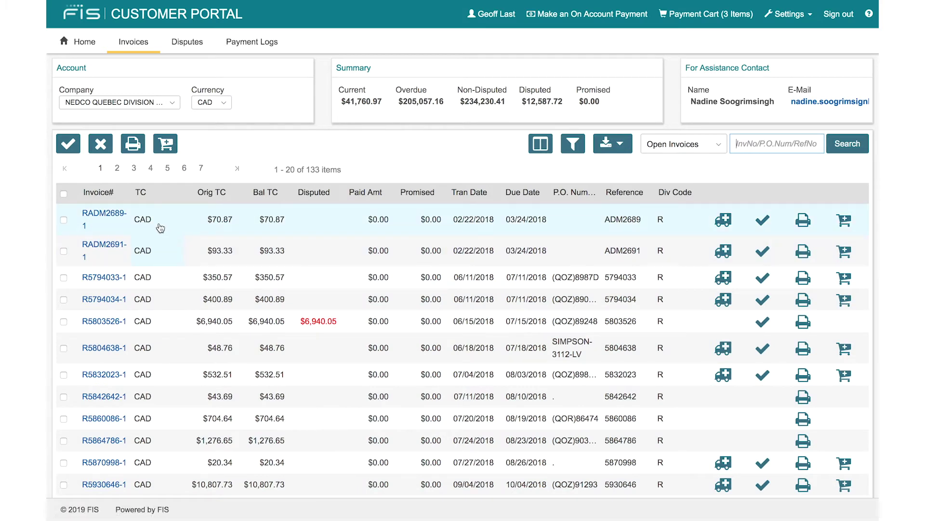
left_click(122, 217)
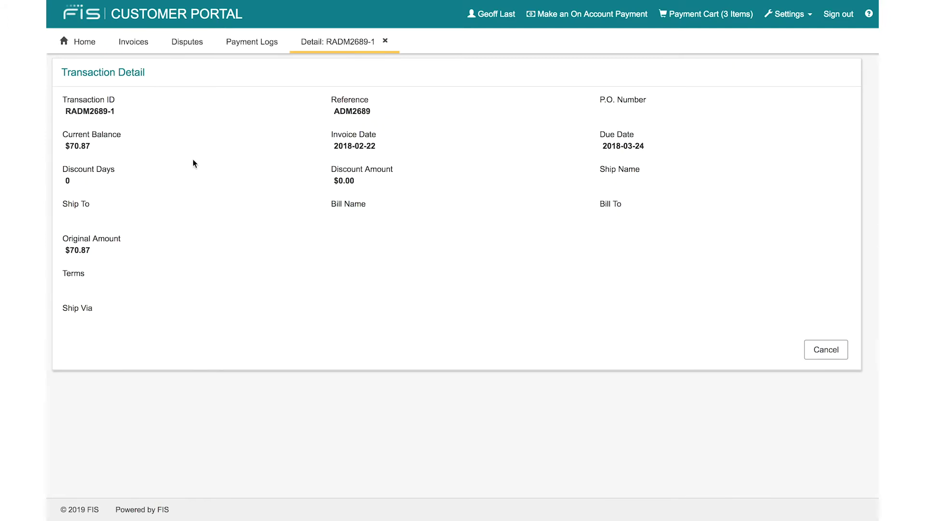
left_click(387, 41)
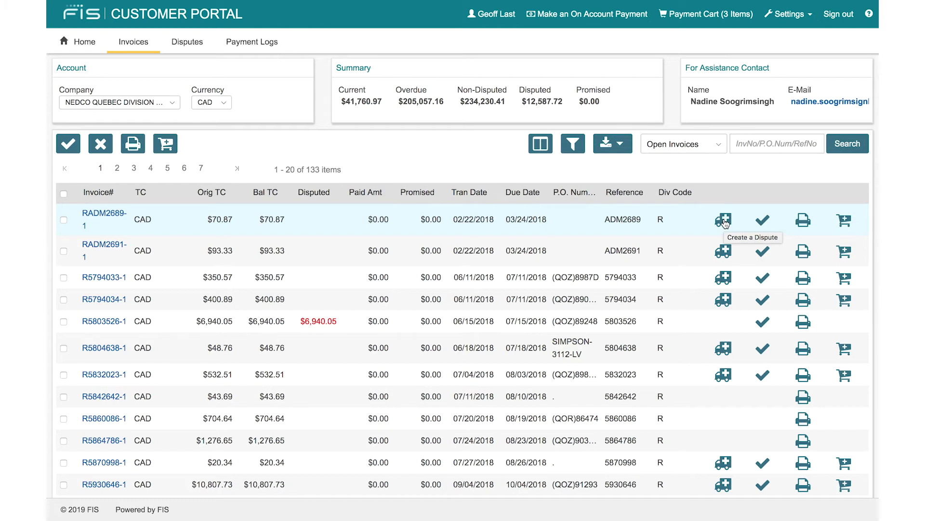
left_click(724, 221)
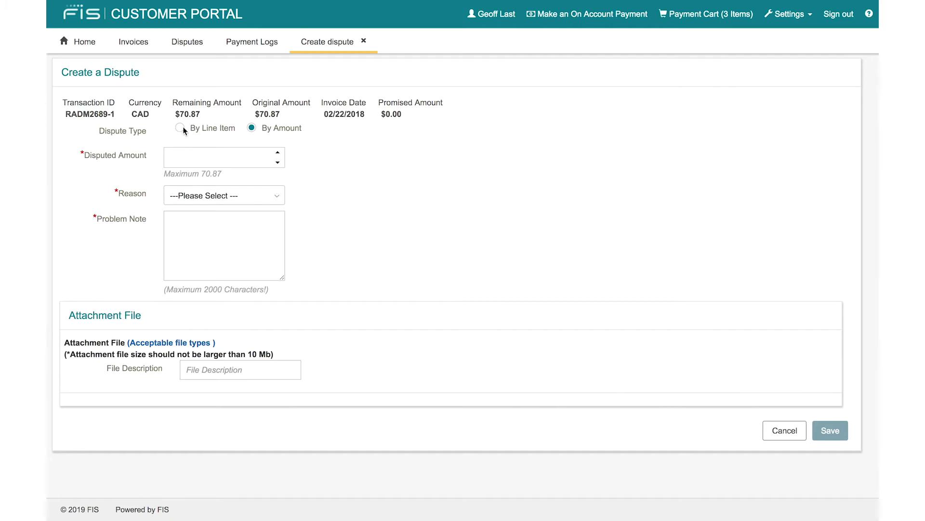
Step: Try the dispute form's amount, reason list and problem note, then abandon the dispute unsaved
left_click(279, 159)
left_click(278, 154)
left_click(279, 154)
left_click(279, 154)
left_click(280, 155)
left_click(215, 200)
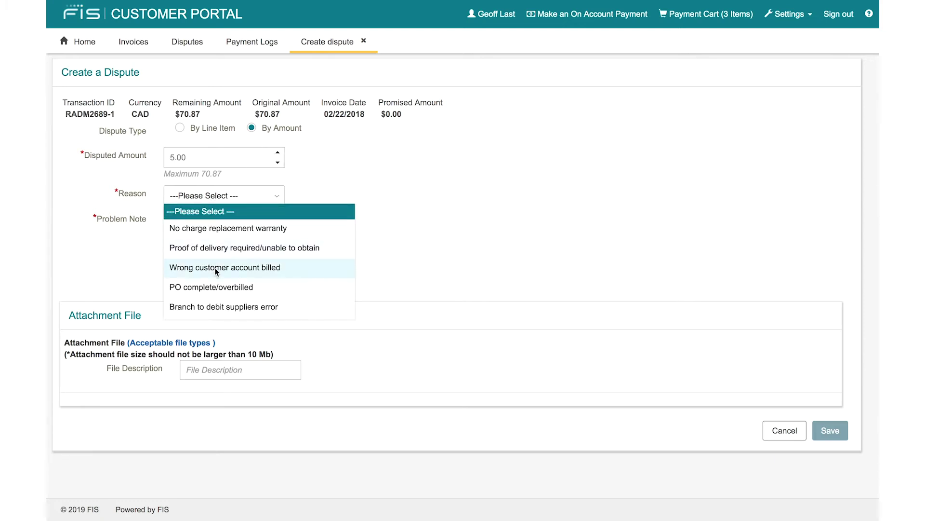
left_click(366, 184)
left_click(223, 232)
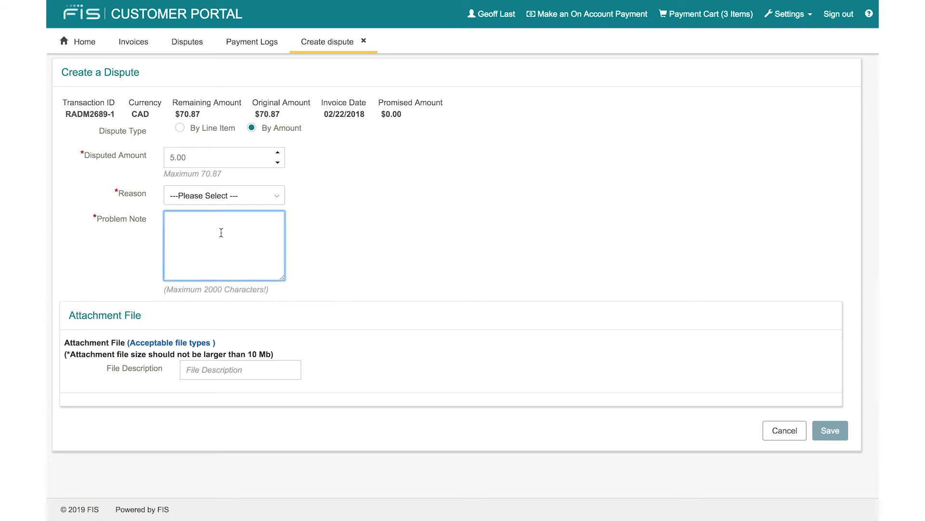
left_click(379, 237)
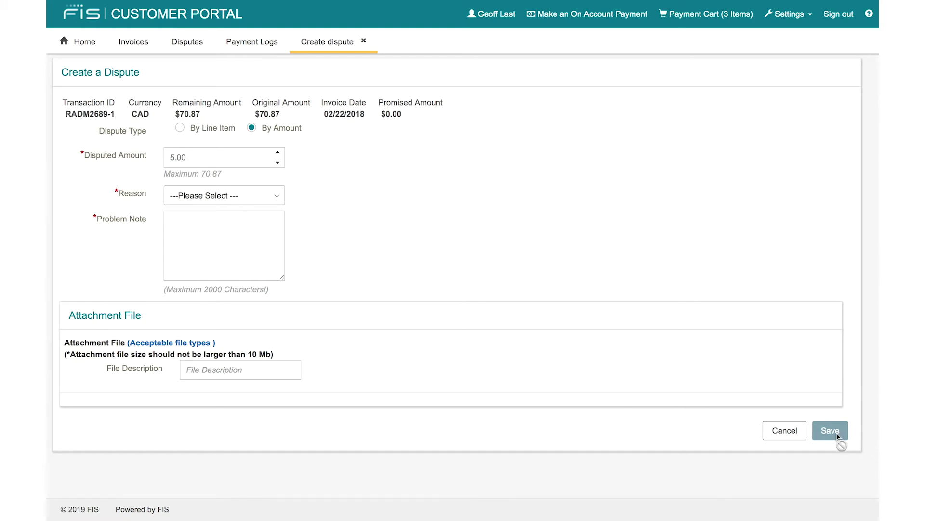
left_click(779, 427)
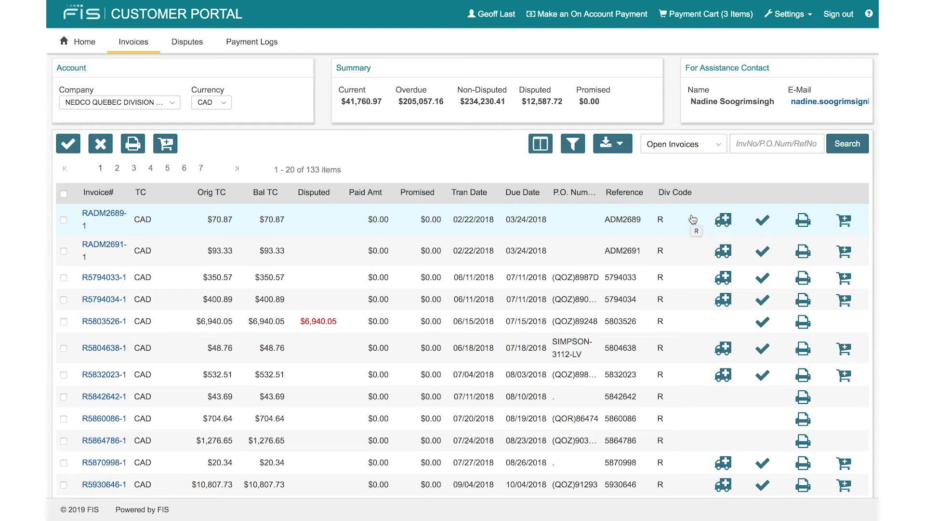
left_click(764, 221)
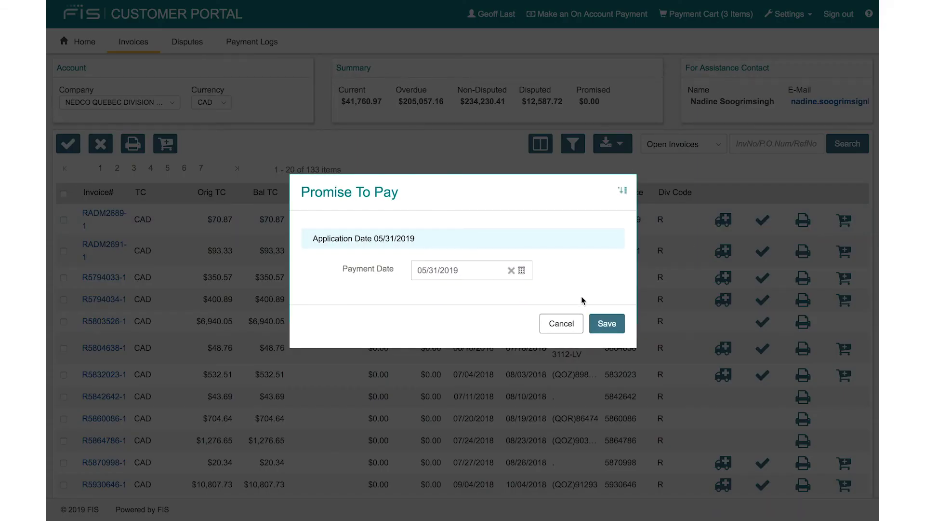
left_click(570, 326)
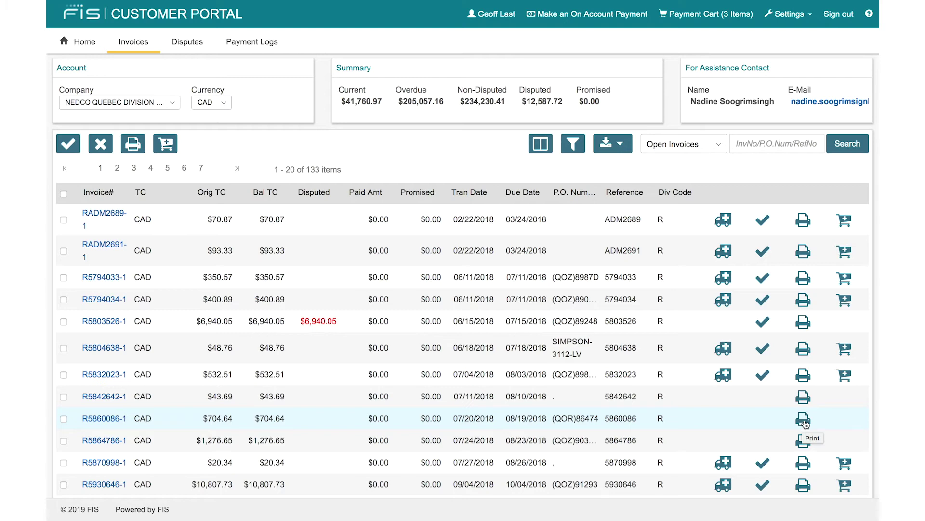
left_click(804, 420)
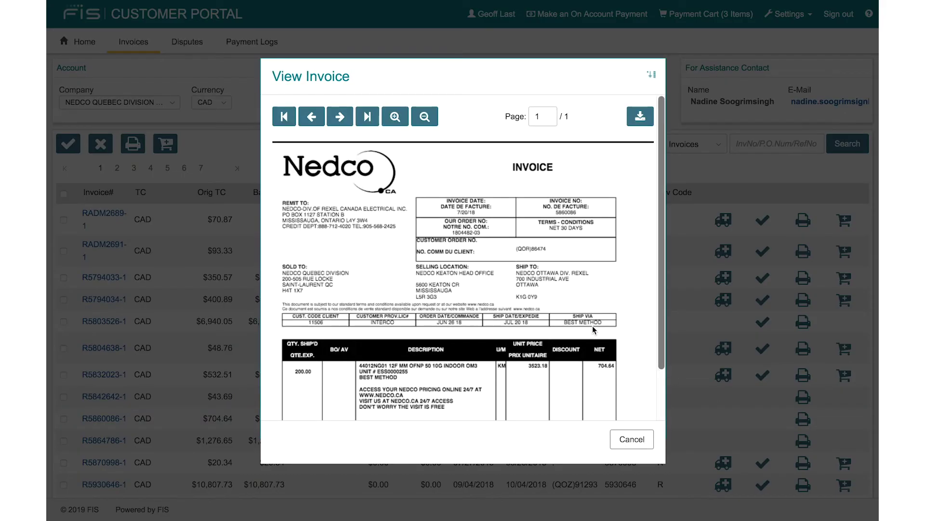
Step: Download invoice R5860086-1 as invoiceprint.pdf and close the invoice viewer
scroll(593, 300, "down", 2)
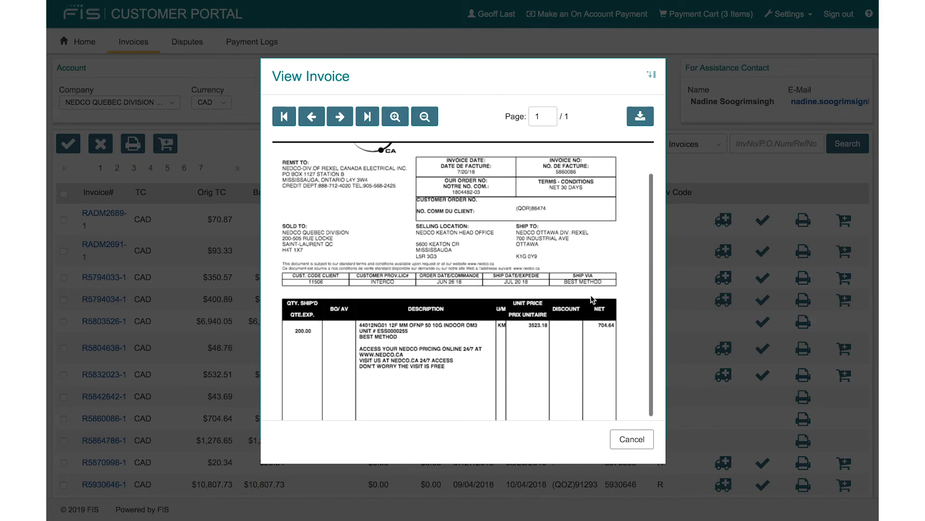
scroll(593, 300, "up", 2)
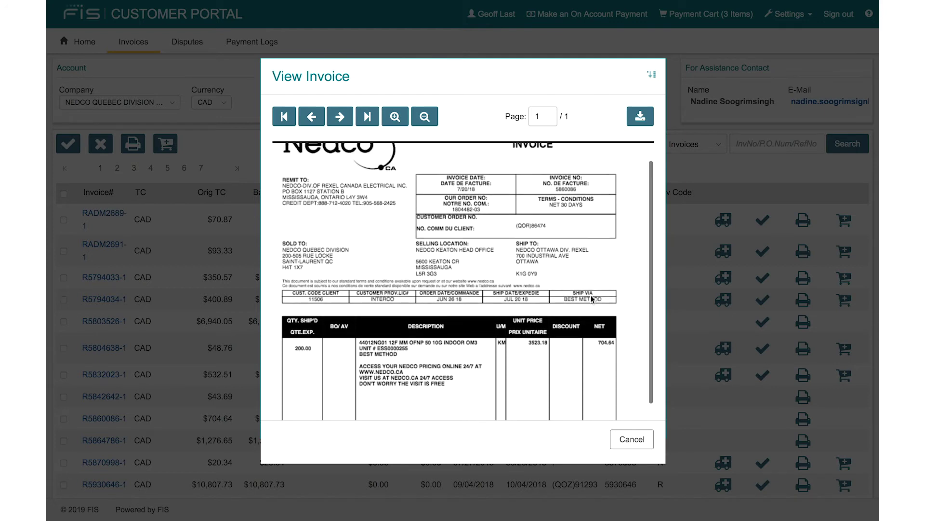
scroll(593, 300, "down", 2)
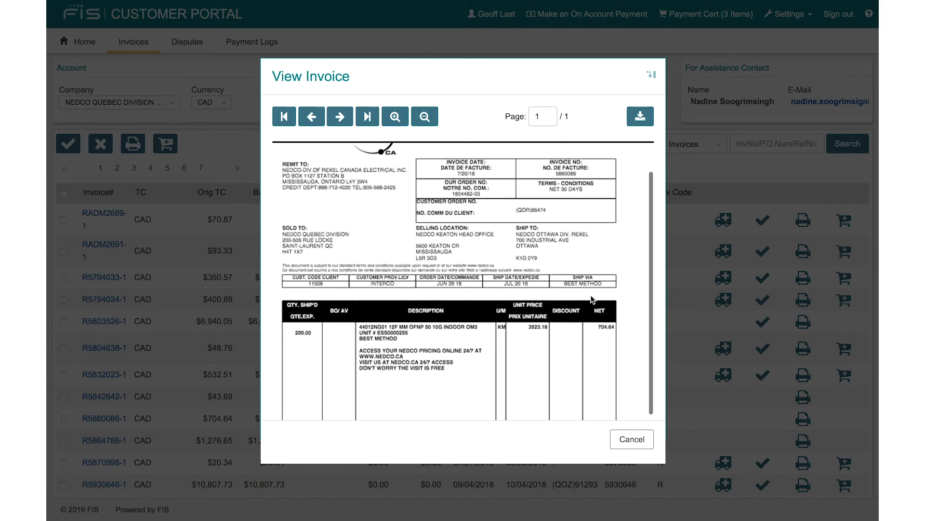
left_click(641, 117)
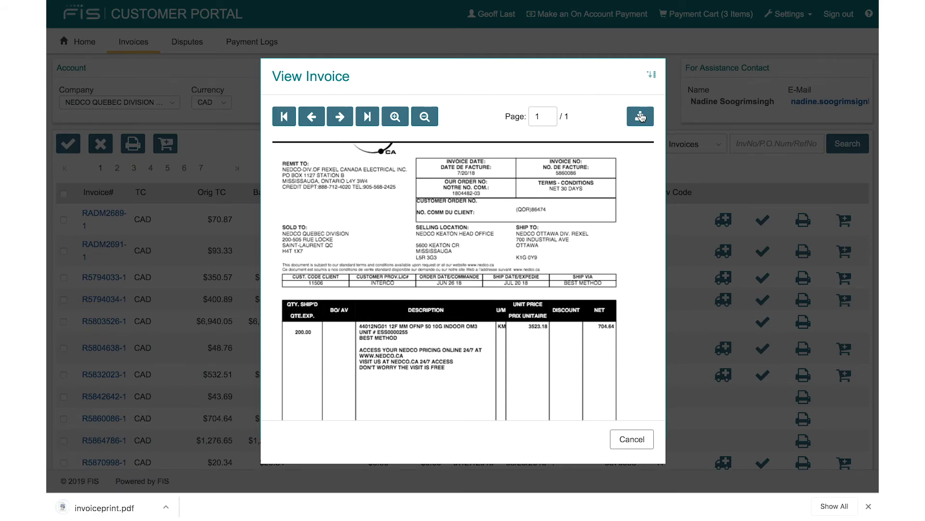
left_click(869, 506)
left_click(628, 440)
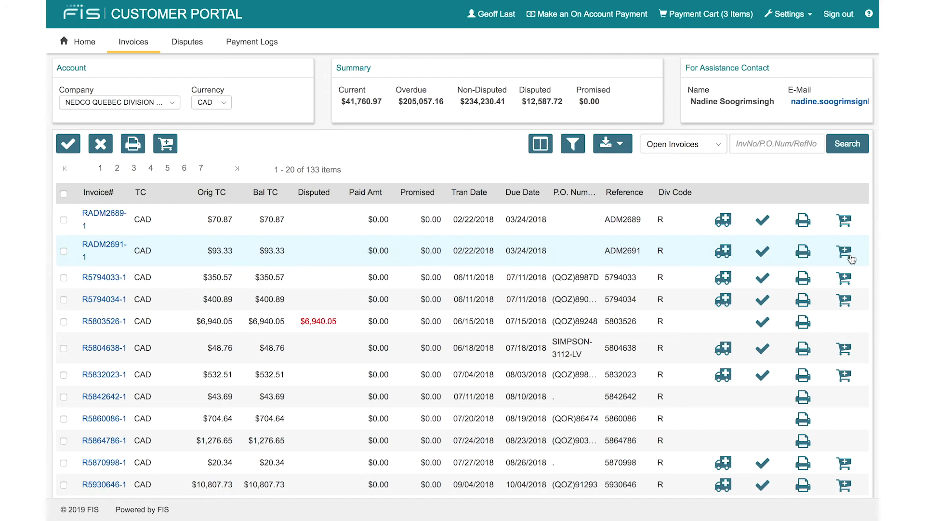
Step: Add RADM2691-1, R5794033-1 and R5794034-1 to the cart, now six invoices totalling $2,869.77
left_click(849, 255)
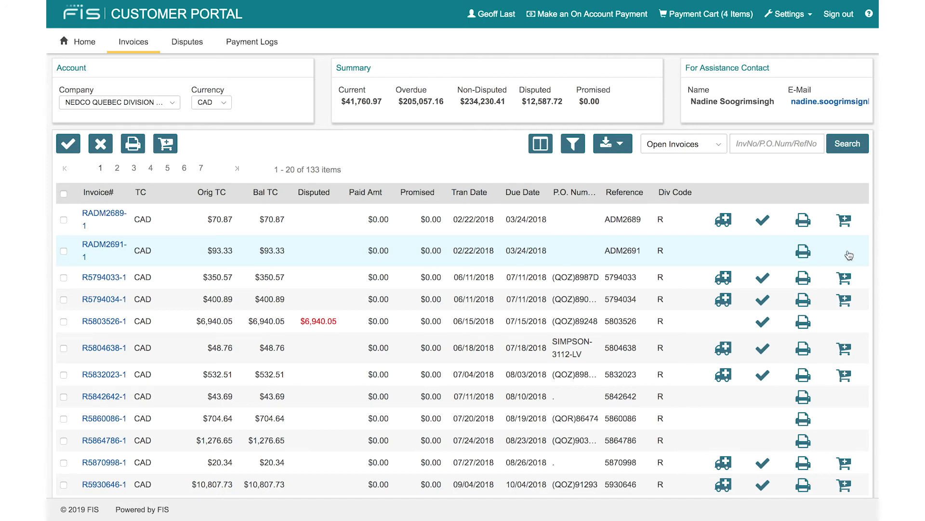
left_click(847, 283)
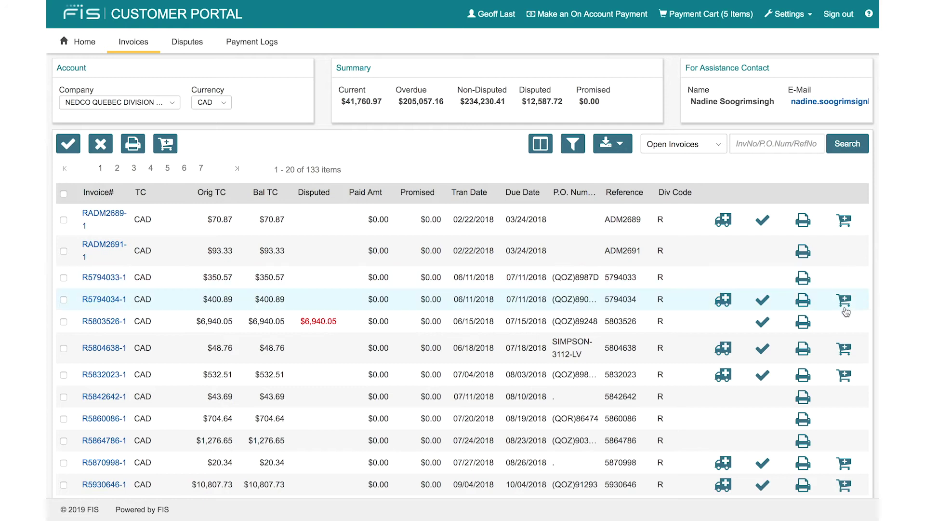
left_click(847, 302)
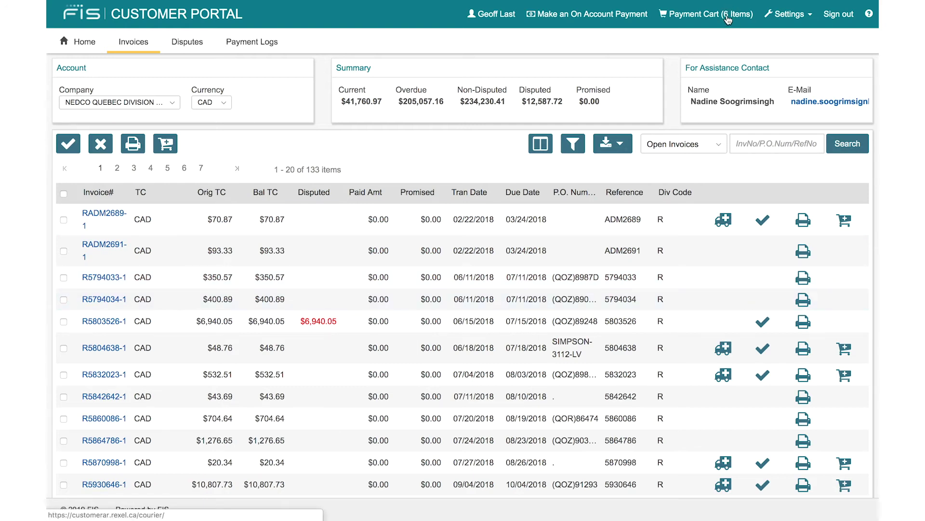
left_click(727, 18)
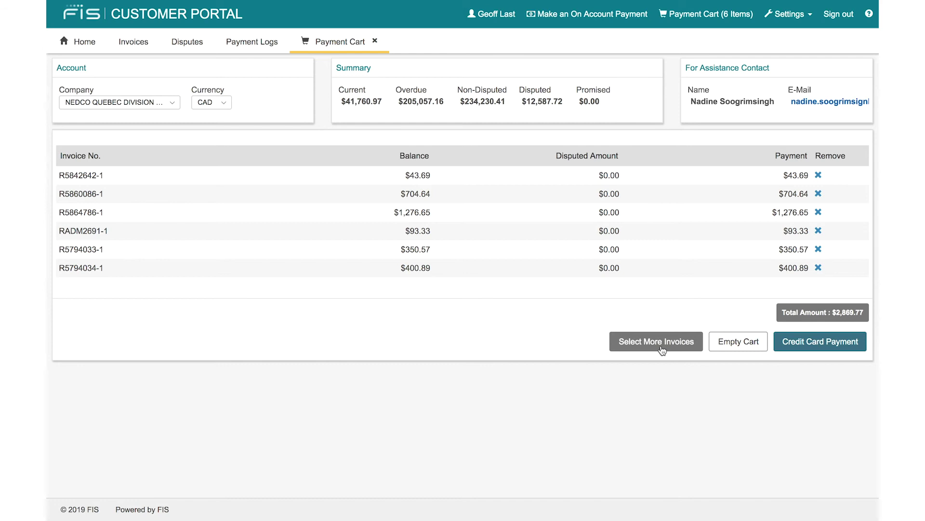
left_click(662, 349)
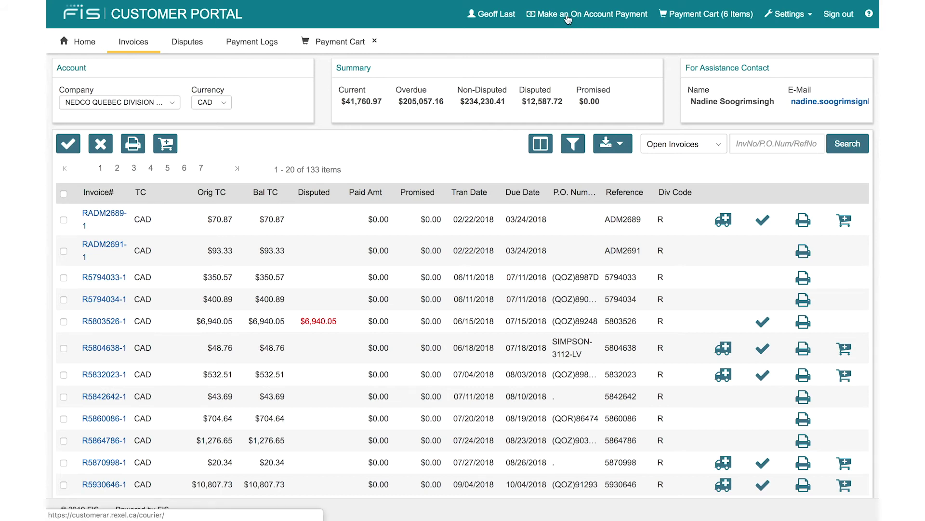
Step: Open the on-account payment form, then close it and the payment cart view
left_click(568, 20)
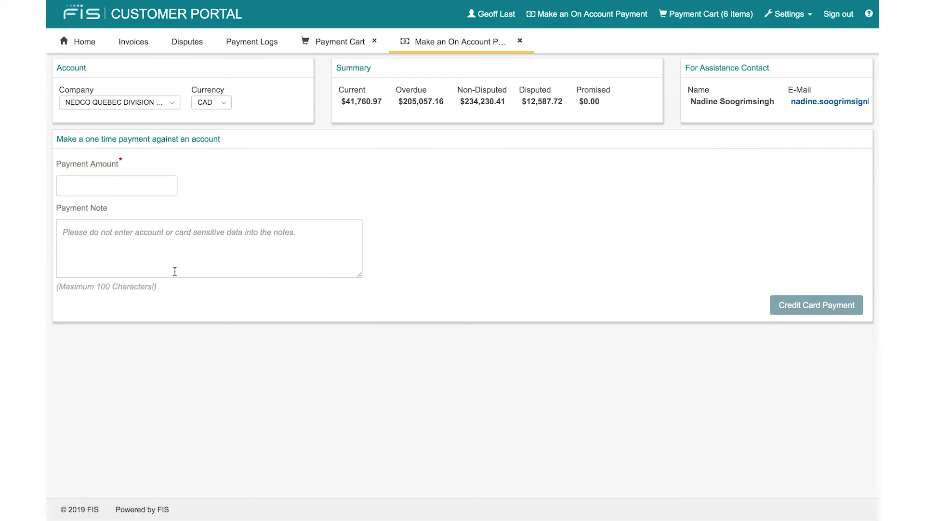
left_click(520, 40)
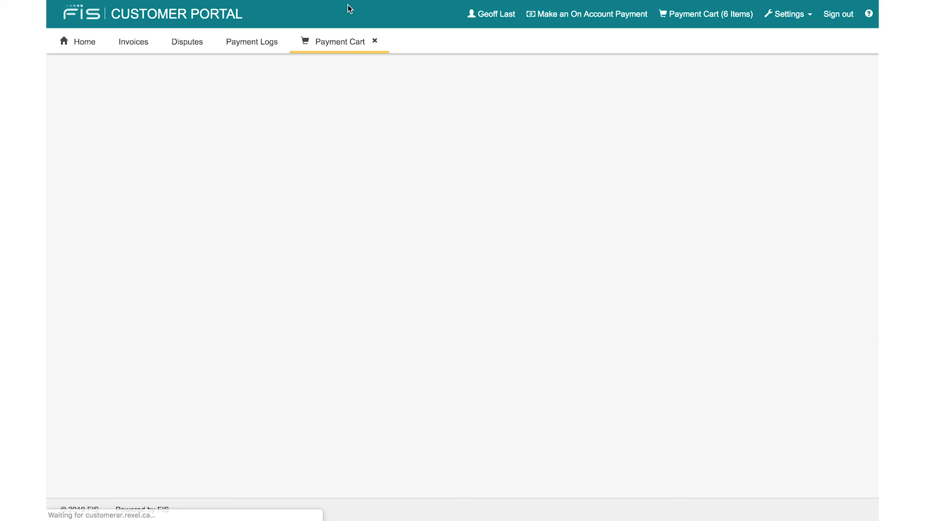
left_click(375, 43)
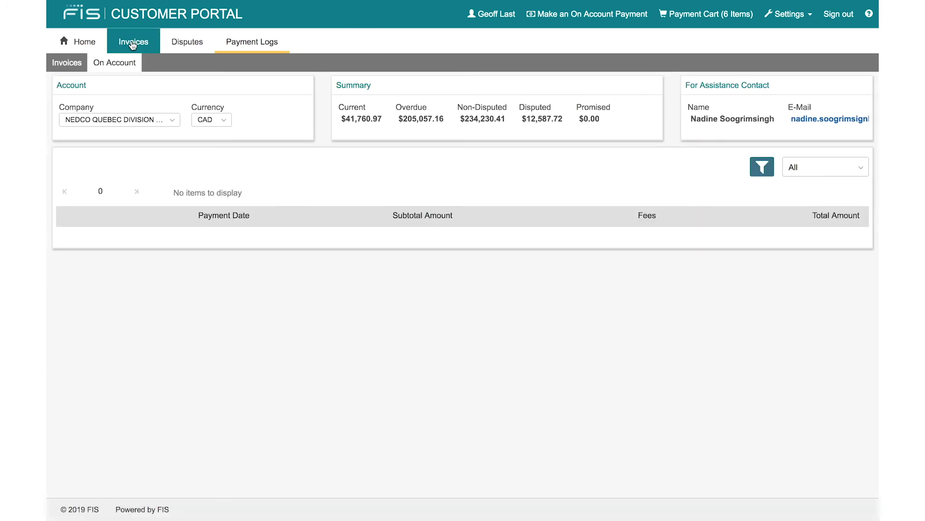
Step: Go back to Invoices and open the Disputes list showing R5803526-1 and R6173947-1
left_click(133, 45)
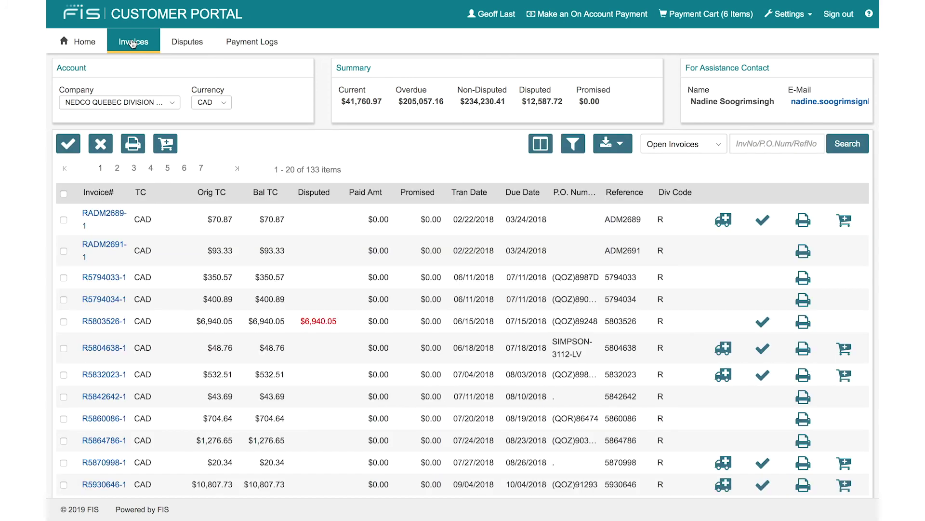
left_click(182, 43)
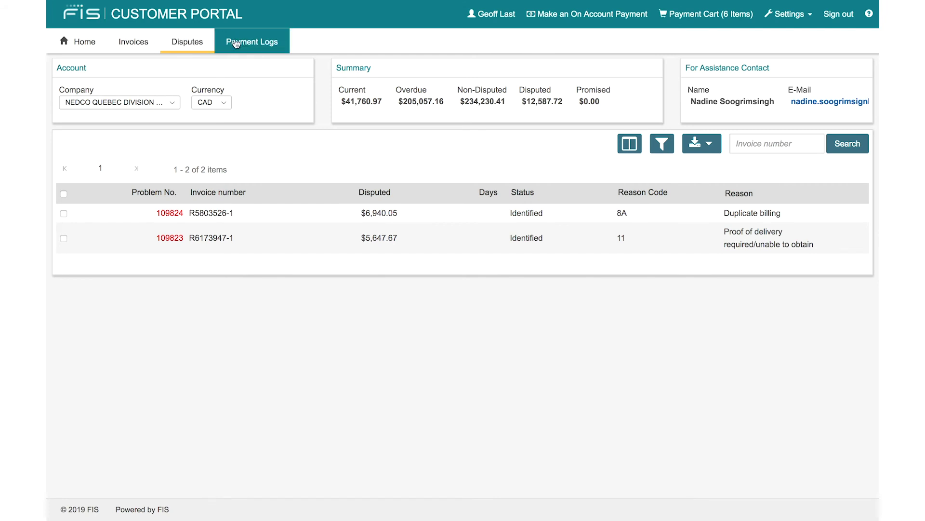
Step: View the payment logs, ending signed out at the Login page
left_click(237, 44)
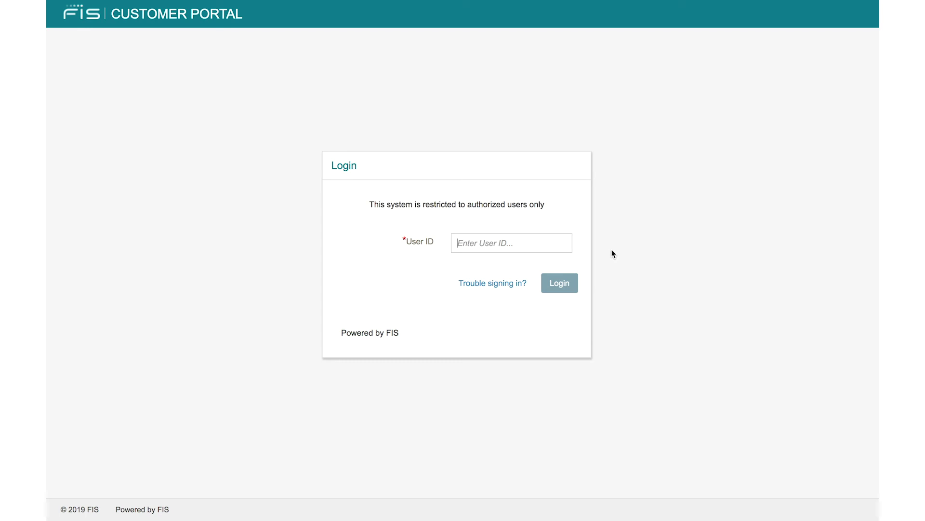
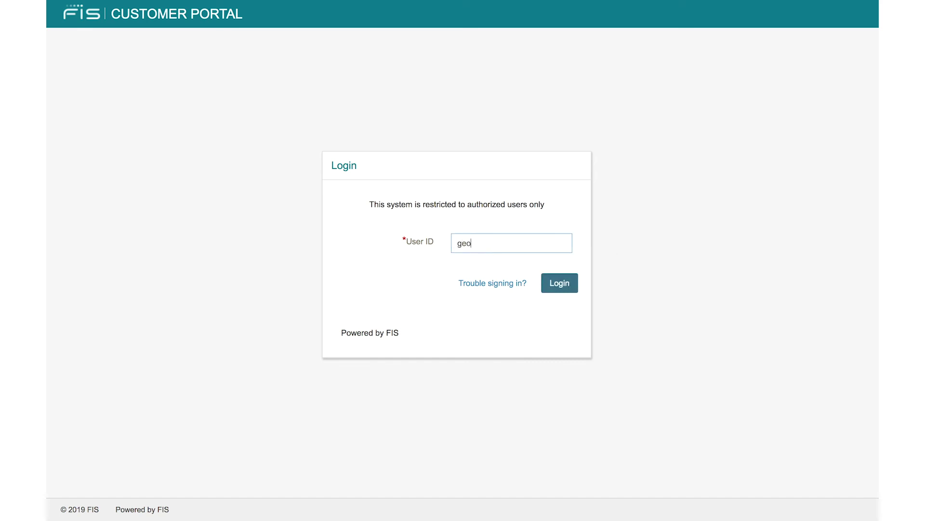
Step: Enter the user's e-mail user ID, correcting a typo, and submit it to reach the password prompt
left_click(572, 287)
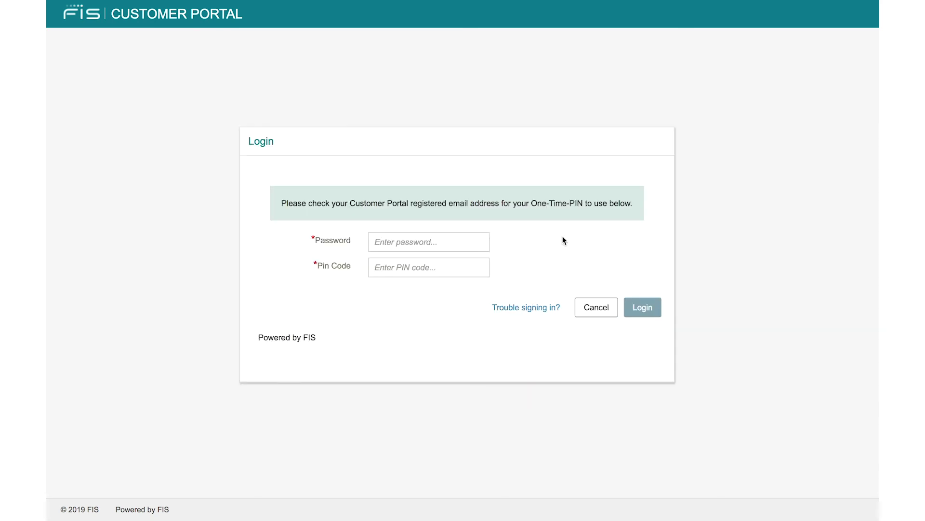